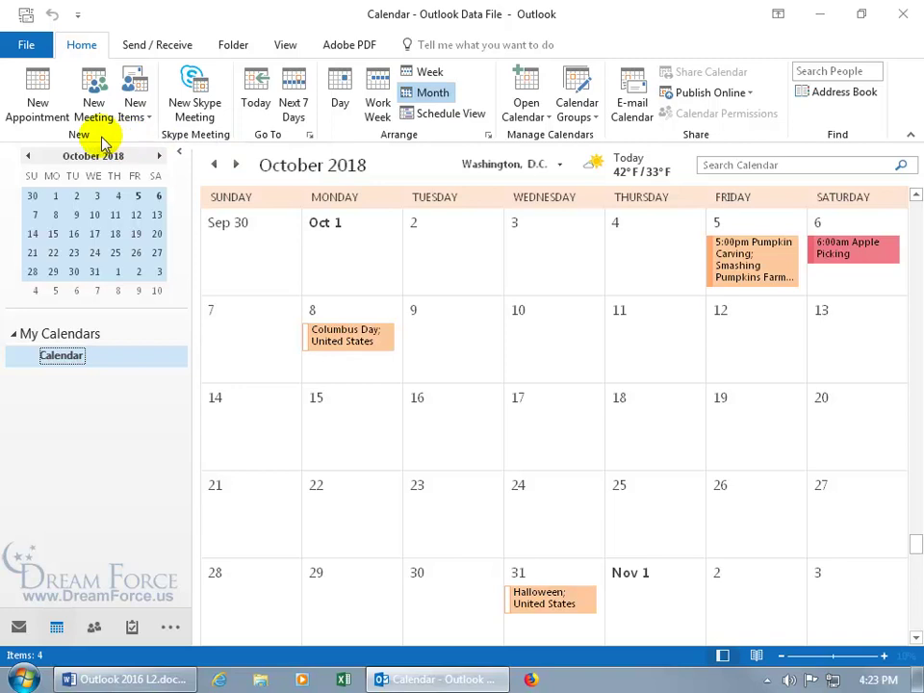
Start a new meeting, open its recurrence settings, then close them unchanged
{"action": "left_click", "coordinate": [94, 104]}
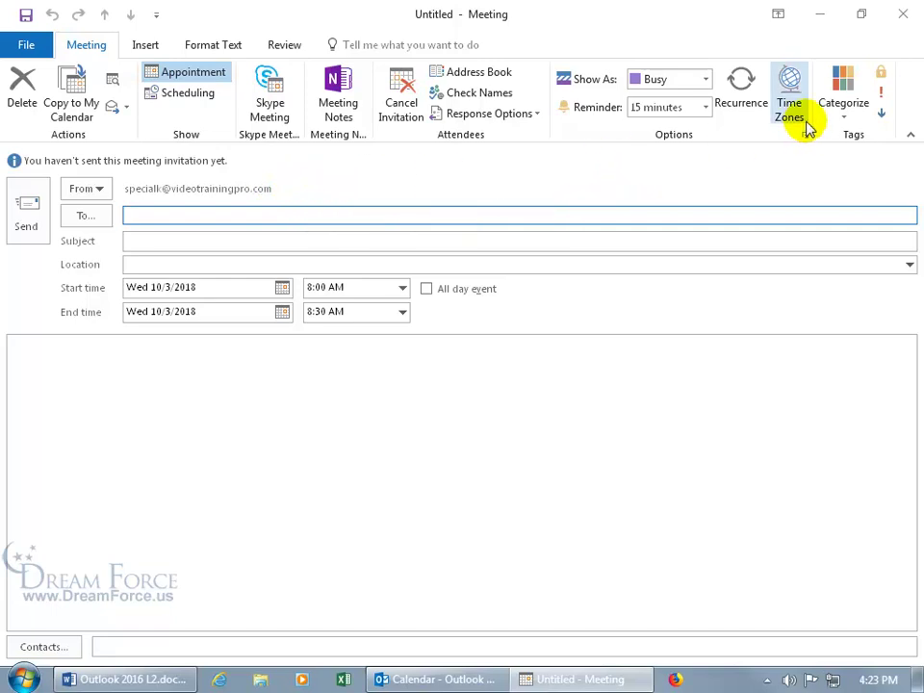
{"action": "left_click", "coordinate": [741, 108]}
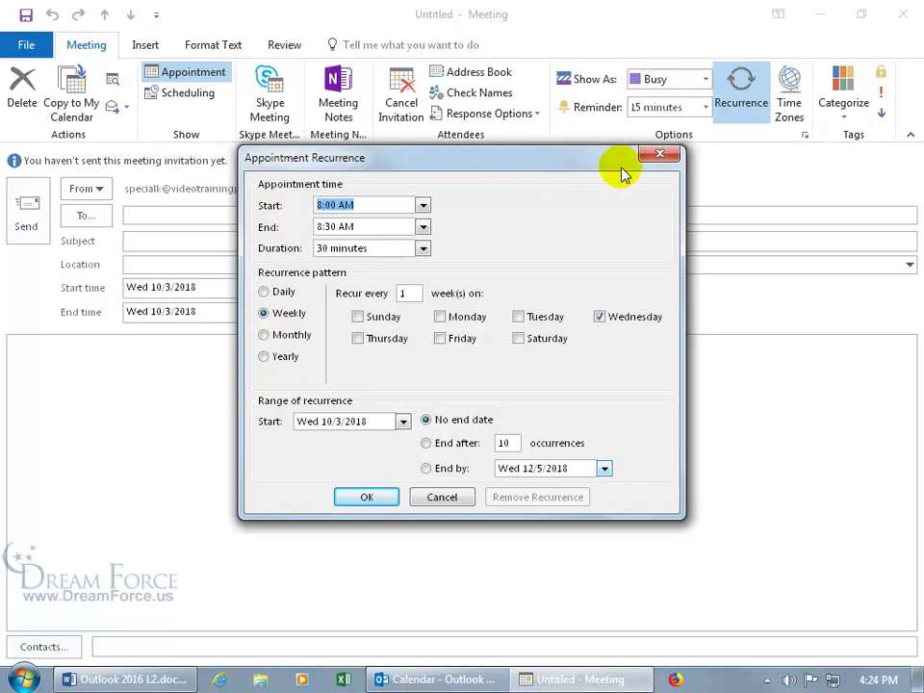
{"action": "left_click", "coordinate": [661, 154]}
Discard the meeting draft, then create and discard a Recurring Meeting from More Items
{"action": "left_click", "coordinate": [903, 14]}
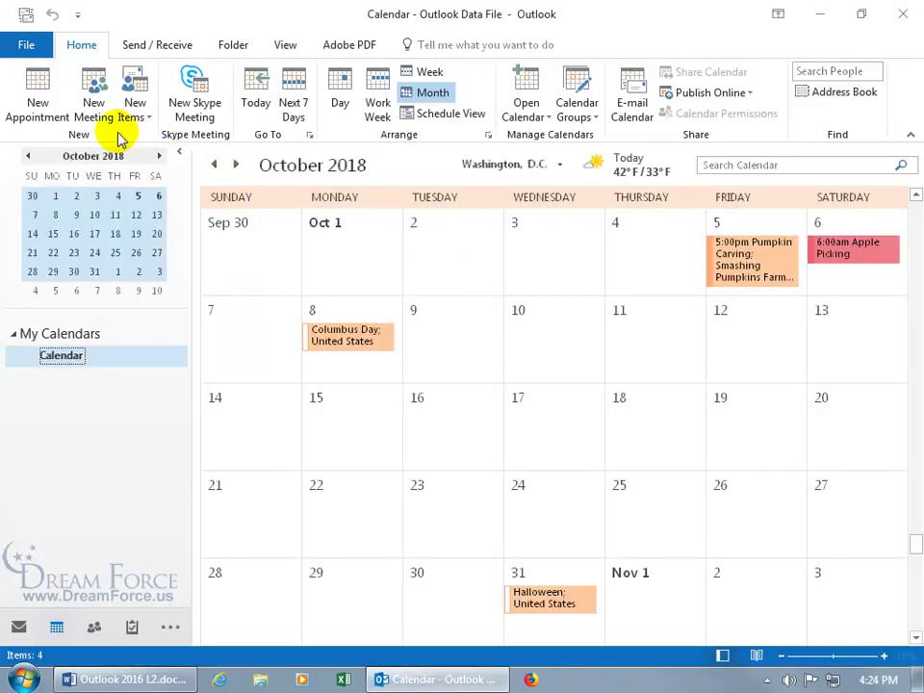
{"action": "left_click", "coordinate": [140, 109]}
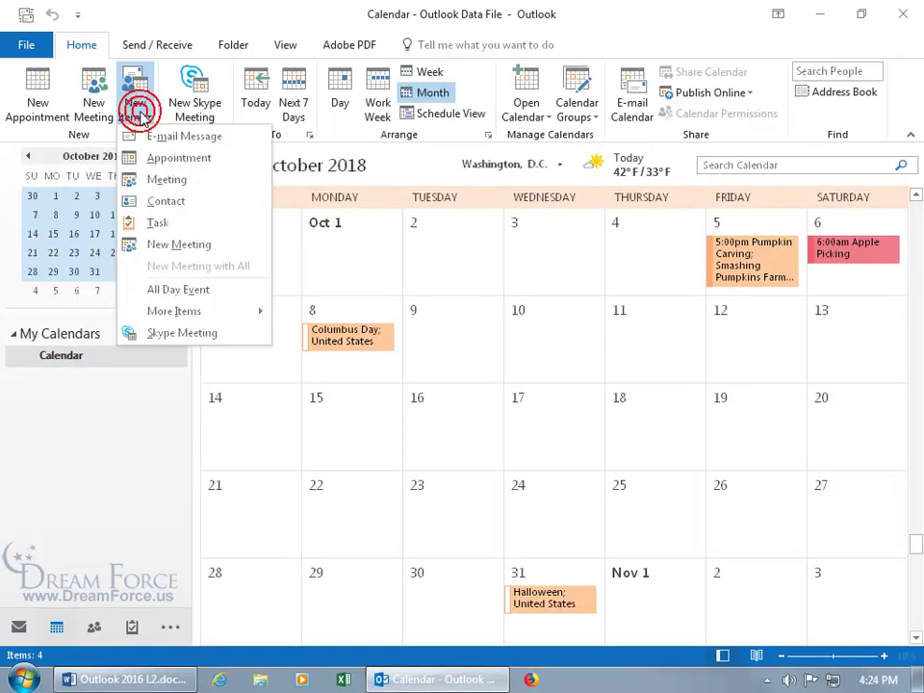
{"action": "mouse_move", "coordinate": [190, 321]}
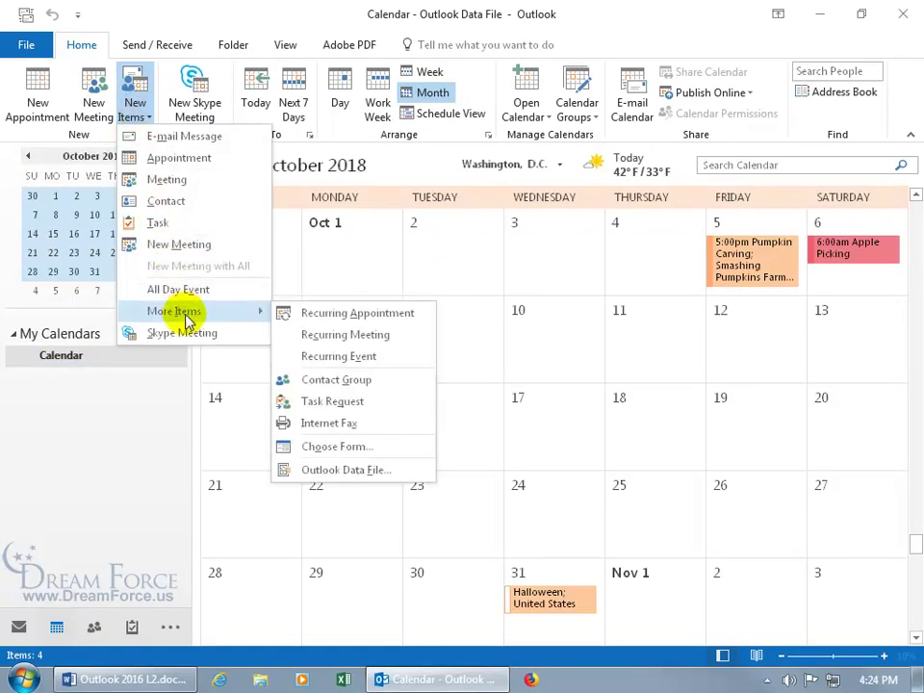
{"action": "left_click", "coordinate": [324, 336]}
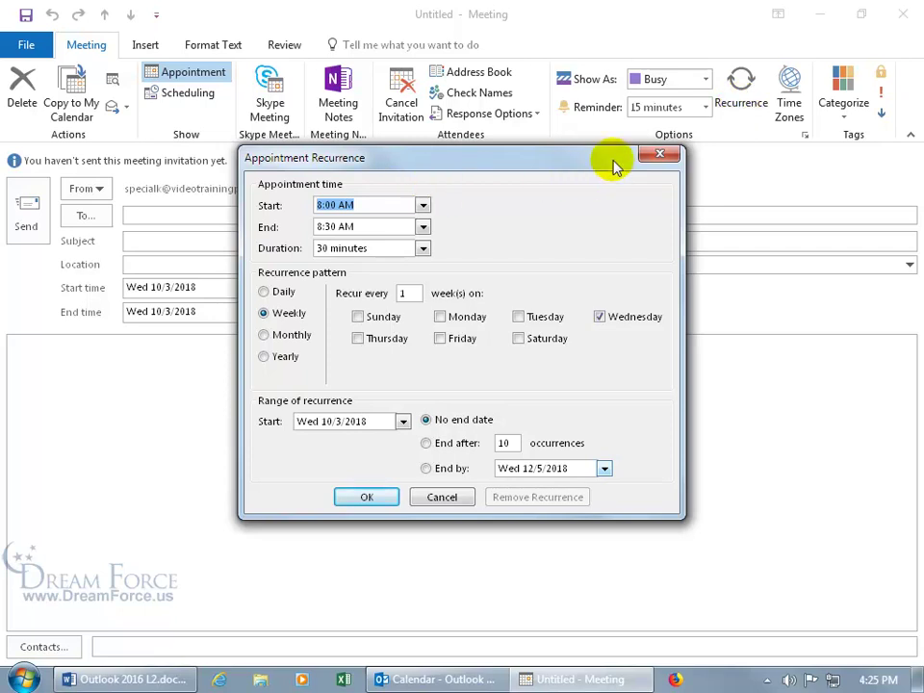
{"action": "left_click", "coordinate": [660, 154]}
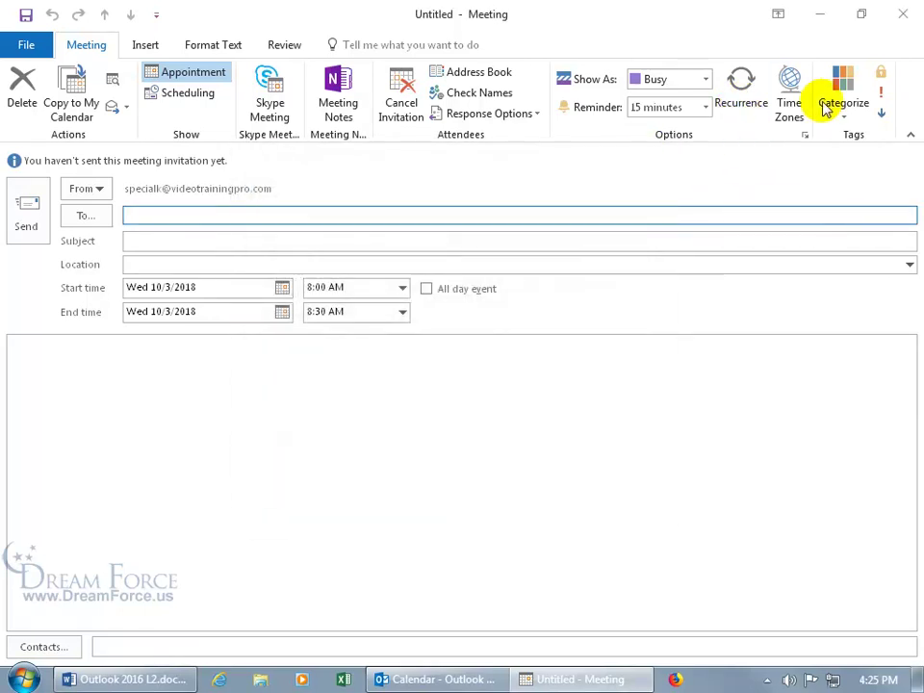
{"action": "left_click", "coordinate": [903, 13]}
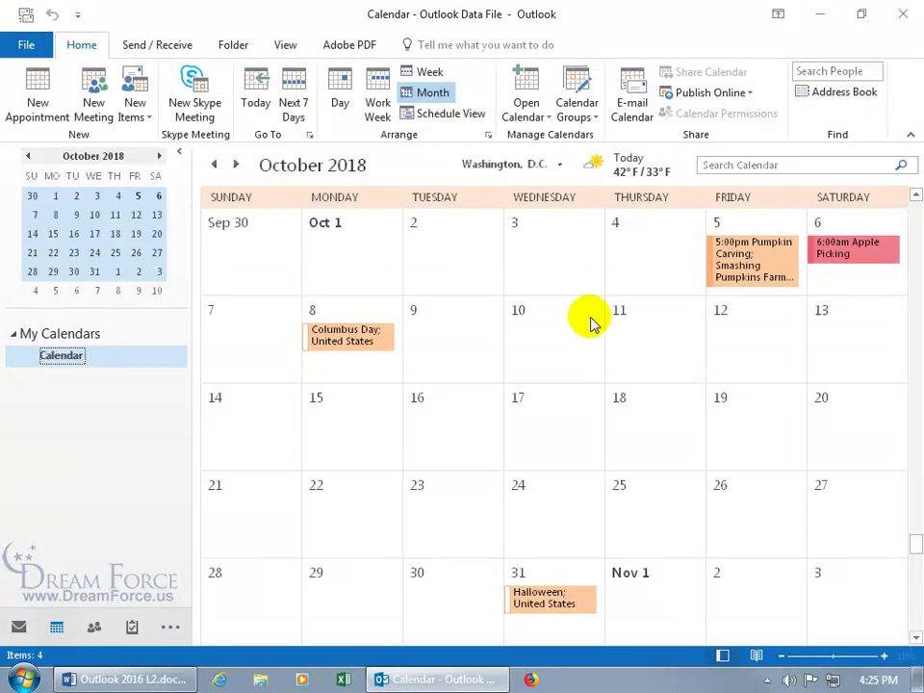
{"action": "right_click", "coordinate": [551, 258]}
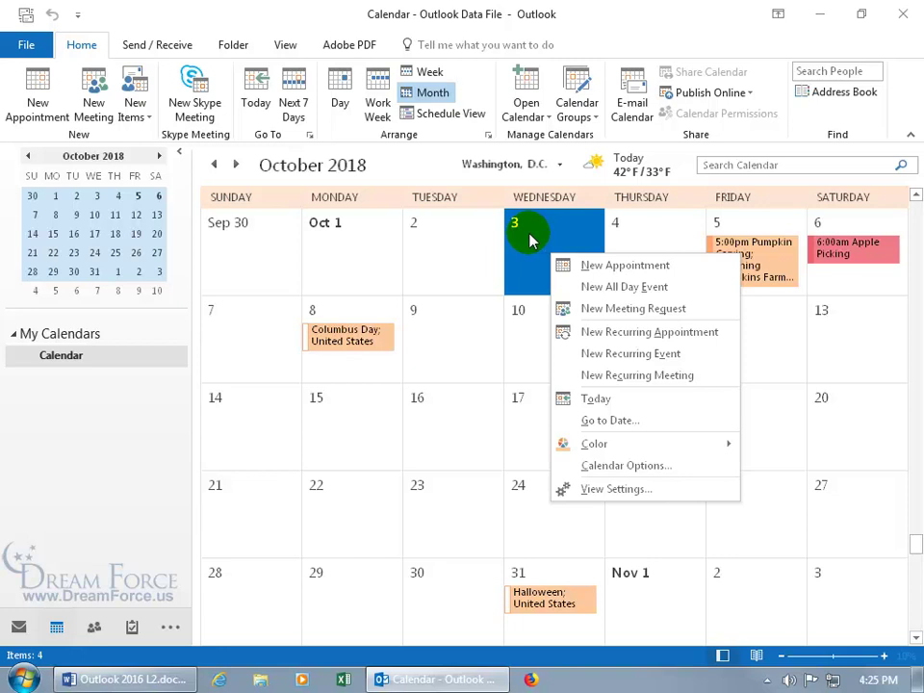
Create a new recurring meeting from the October 3 calendar cell
{"action": "left_click", "coordinate": [626, 383]}
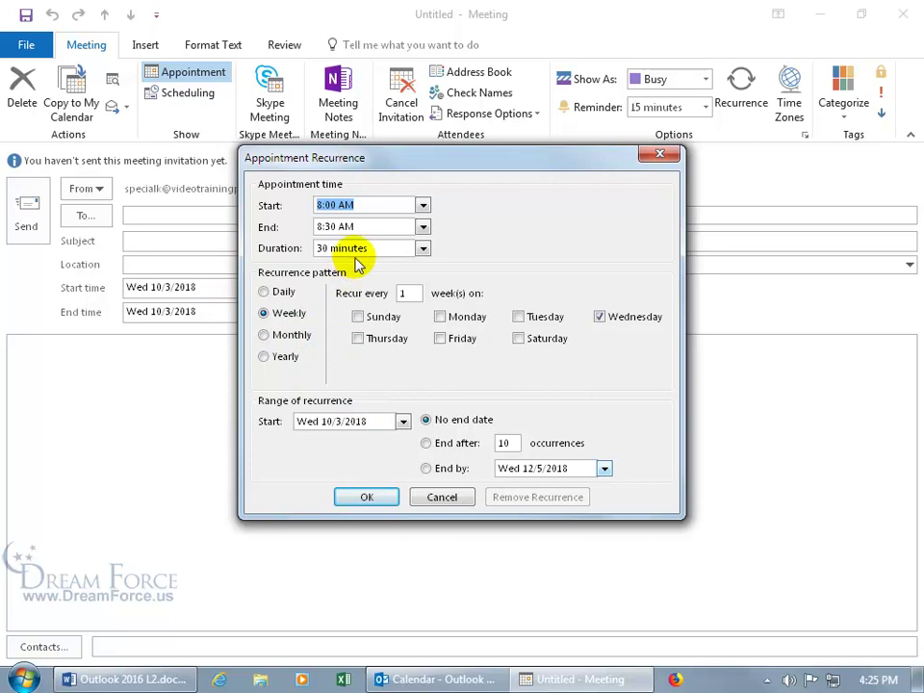
Set the recurrence to start at 7:00 PM for 1 hour, adding Friday alongside Wednesday
{"action": "left_click", "coordinate": [423, 206]}
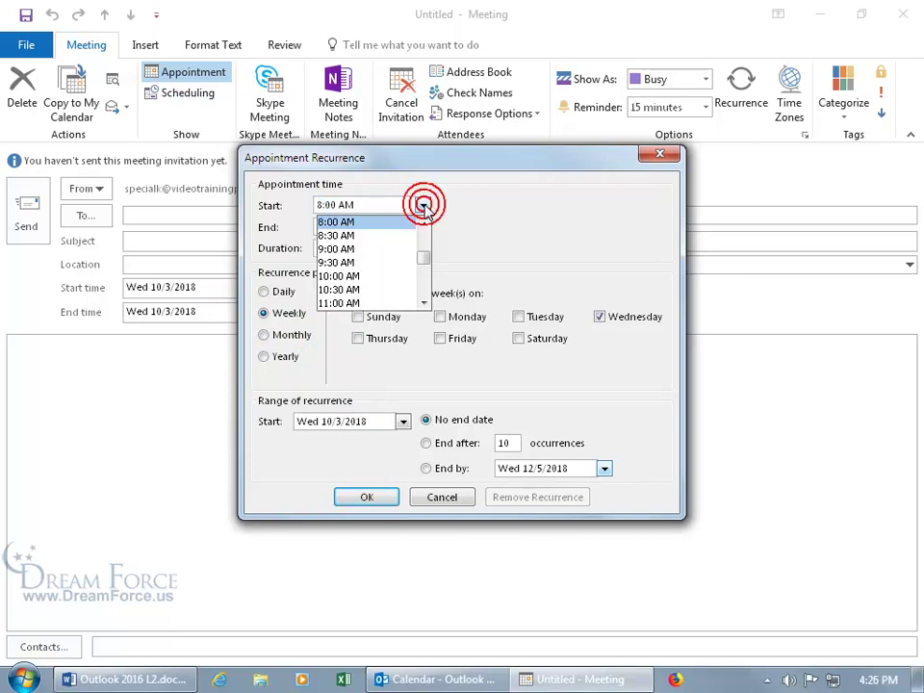
{"action": "left_click_drag", "start_coordinate": [425, 260], "coordinate": [424, 275]}
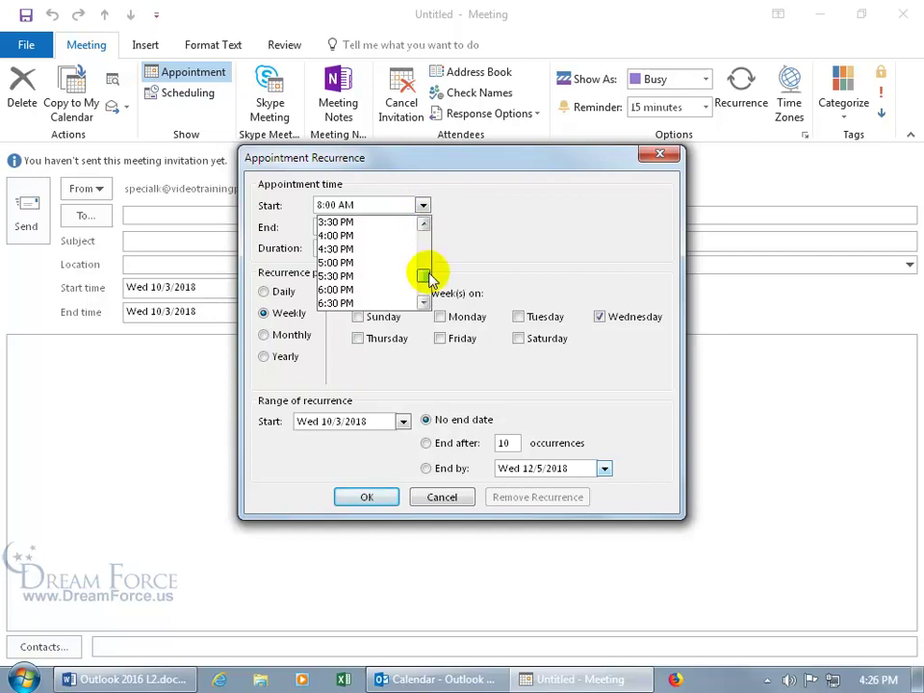
{"action": "left_click", "coordinate": [422, 301]}
{"action": "left_click", "coordinate": [394, 304]}
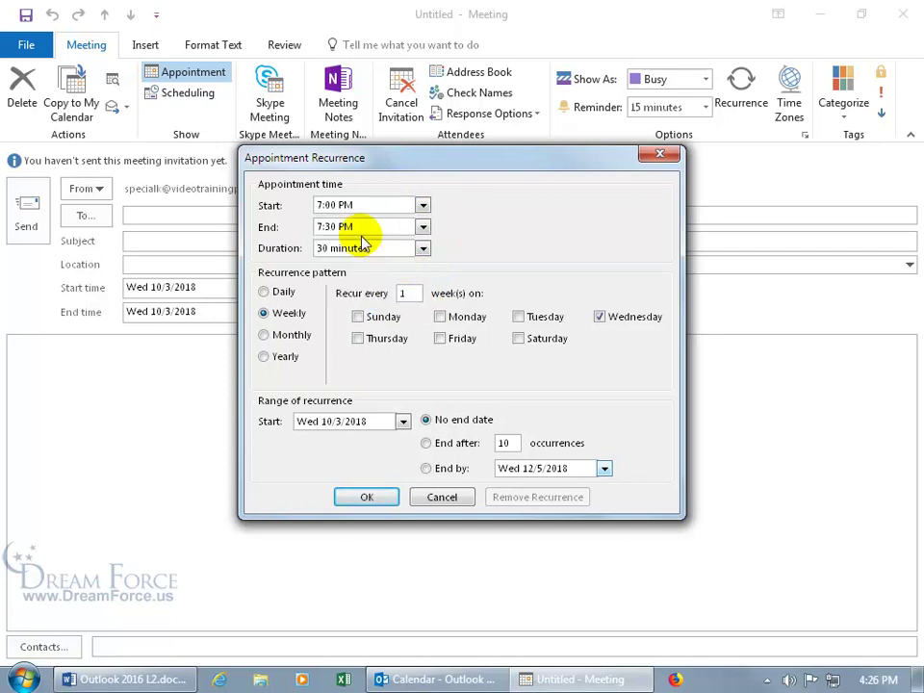
{"action": "left_click", "coordinate": [423, 247]}
{"action": "left_click", "coordinate": [397, 280]}
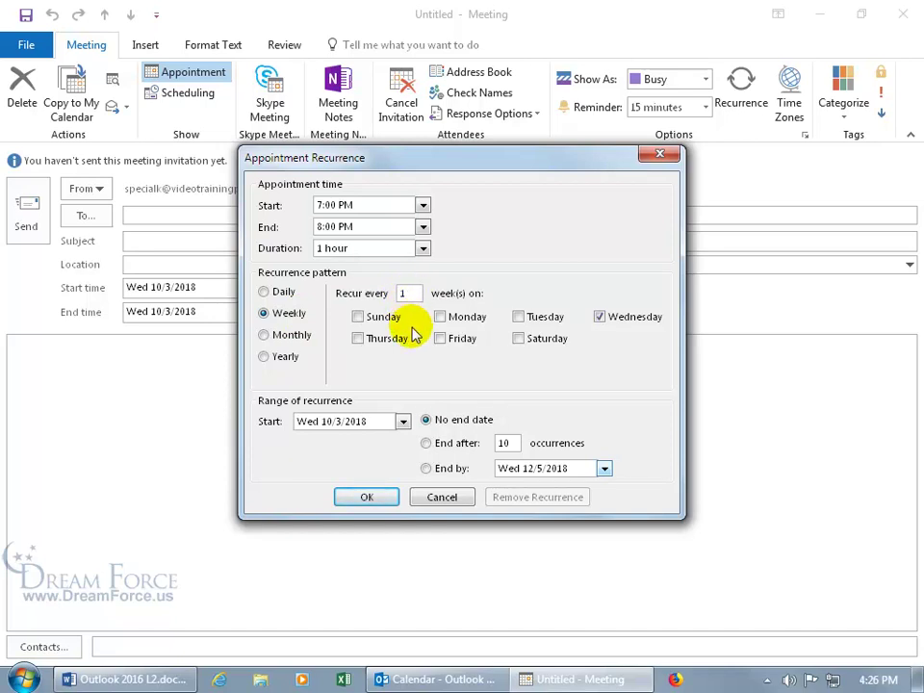
{"action": "left_click", "coordinate": [441, 340]}
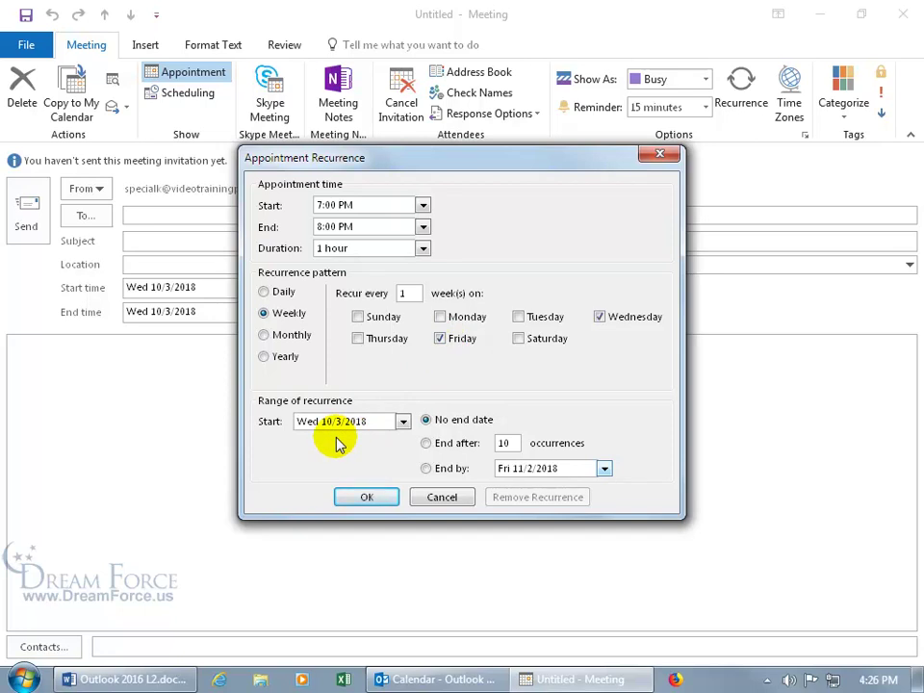
Run the series from Friday 10/5/2018 to an end date of 10/26/2018, and apply it
{"action": "left_click", "coordinate": [404, 423]}
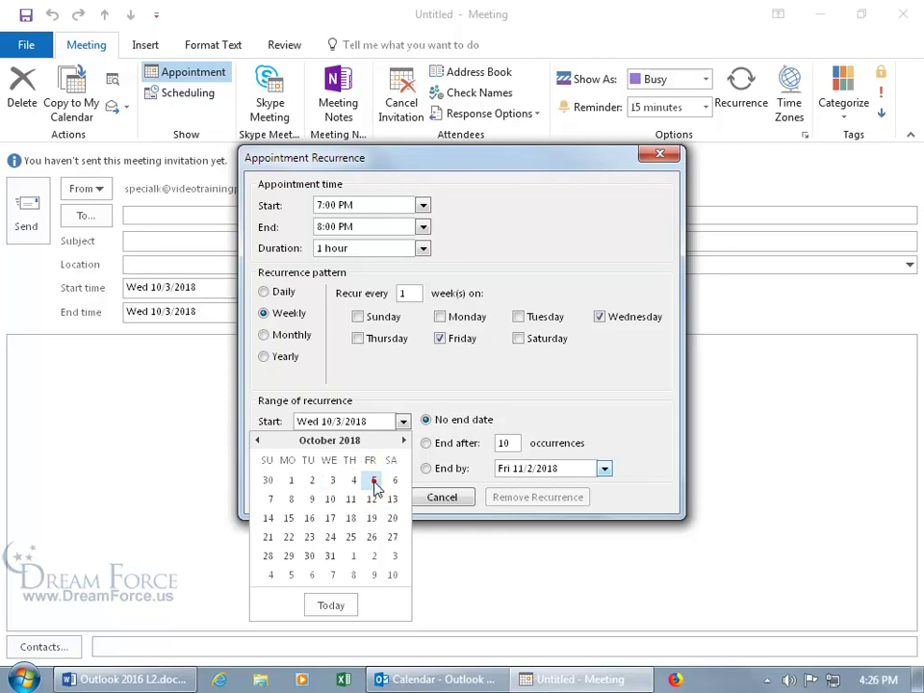
{"action": "left_click", "coordinate": [375, 484]}
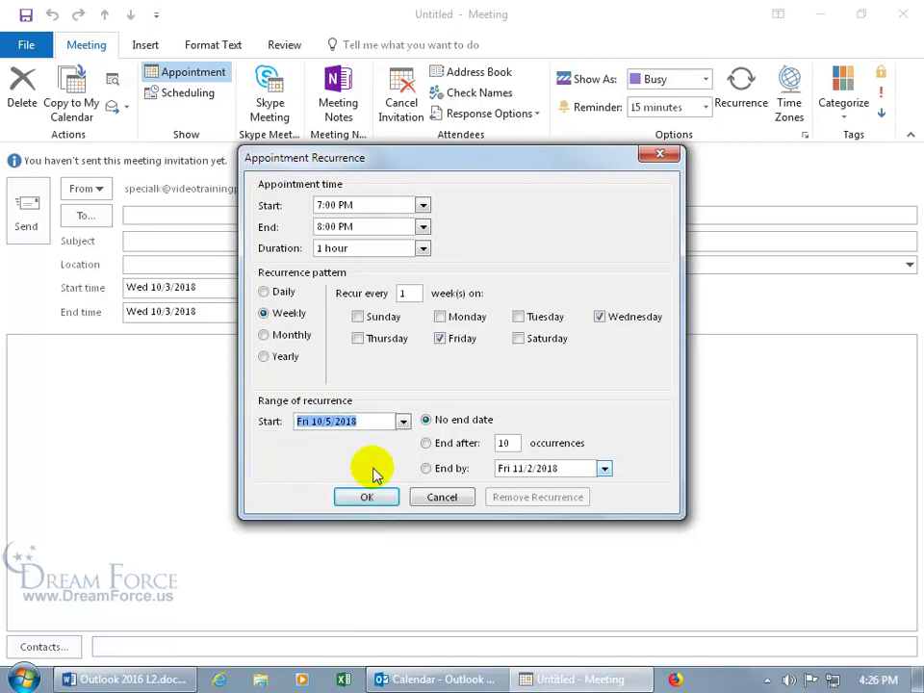
{"action": "left_click", "coordinate": [430, 445]}
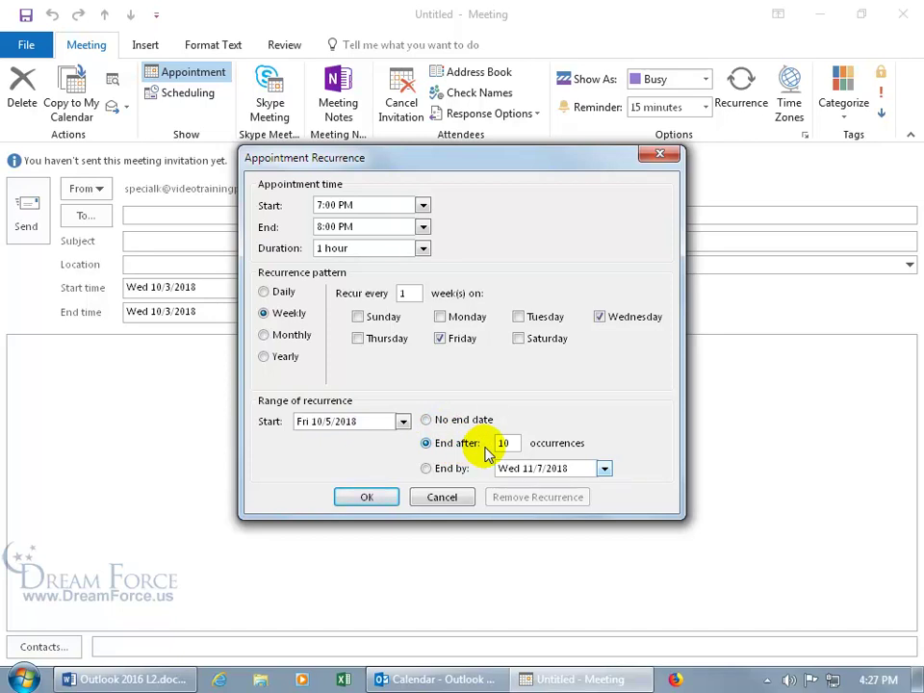
{"action": "left_click", "coordinate": [427, 469]}
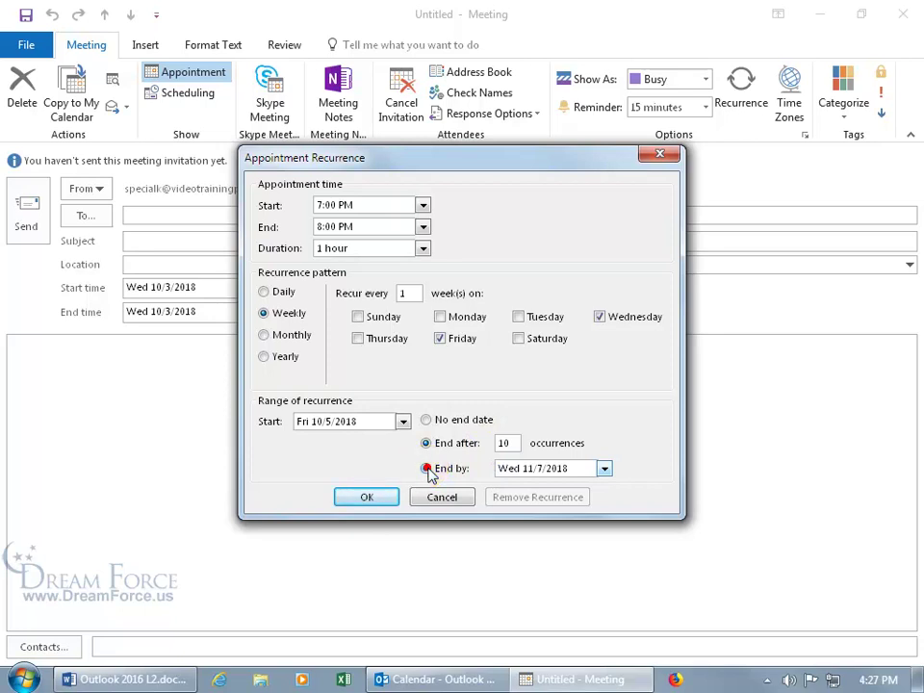
{"action": "left_click", "coordinate": [604, 469]}
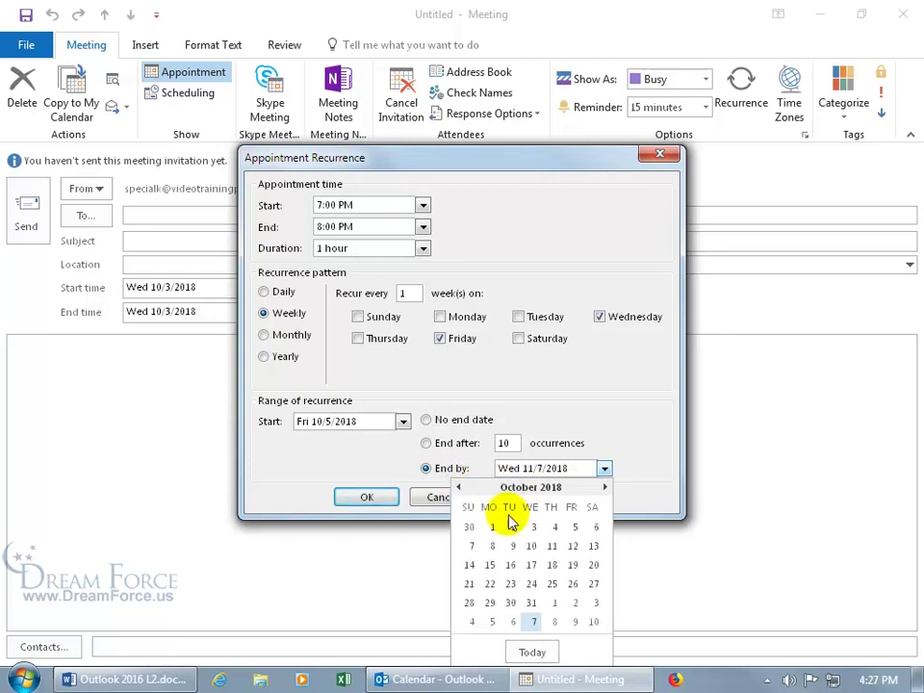
{"action": "left_click", "coordinate": [574, 585]}
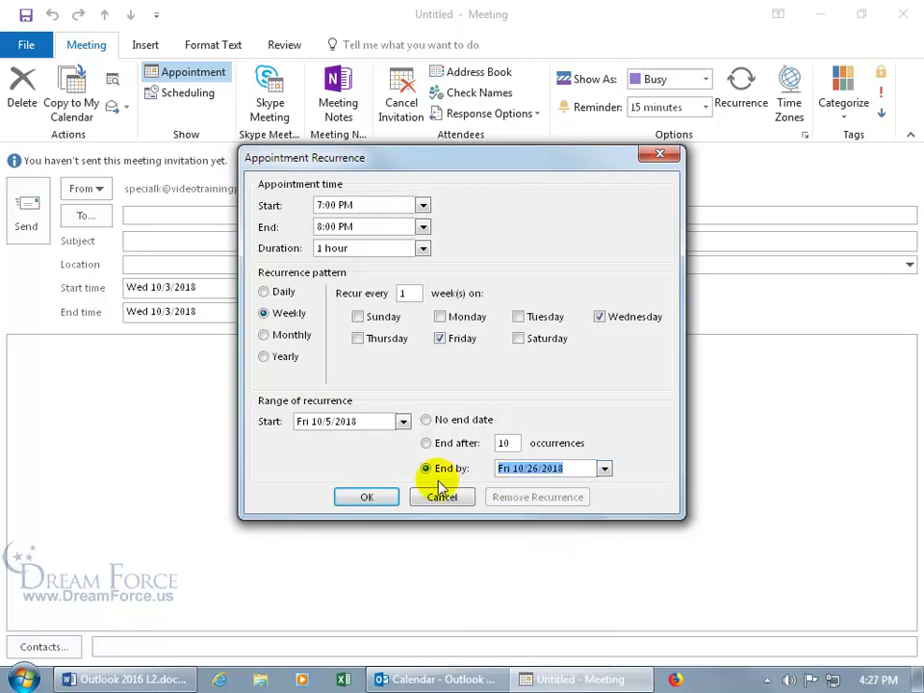
{"action": "left_click", "coordinate": [375, 495]}
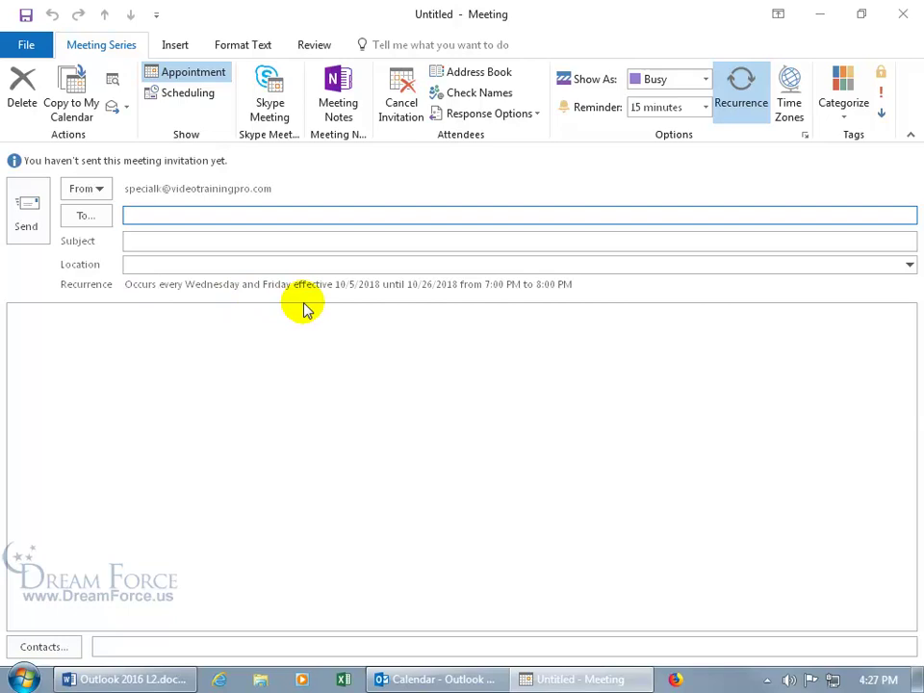
Uncheck Wednesday in the recurrence so the series runs only on Fridays
{"action": "left_click", "coordinate": [746, 108]}
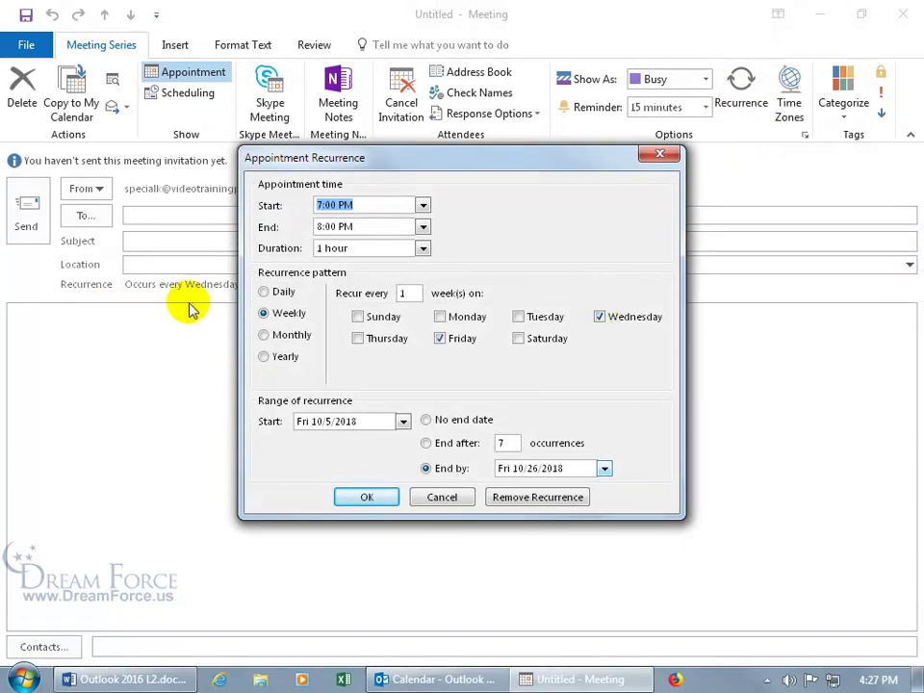
{"action": "left_click", "coordinate": [599, 318]}
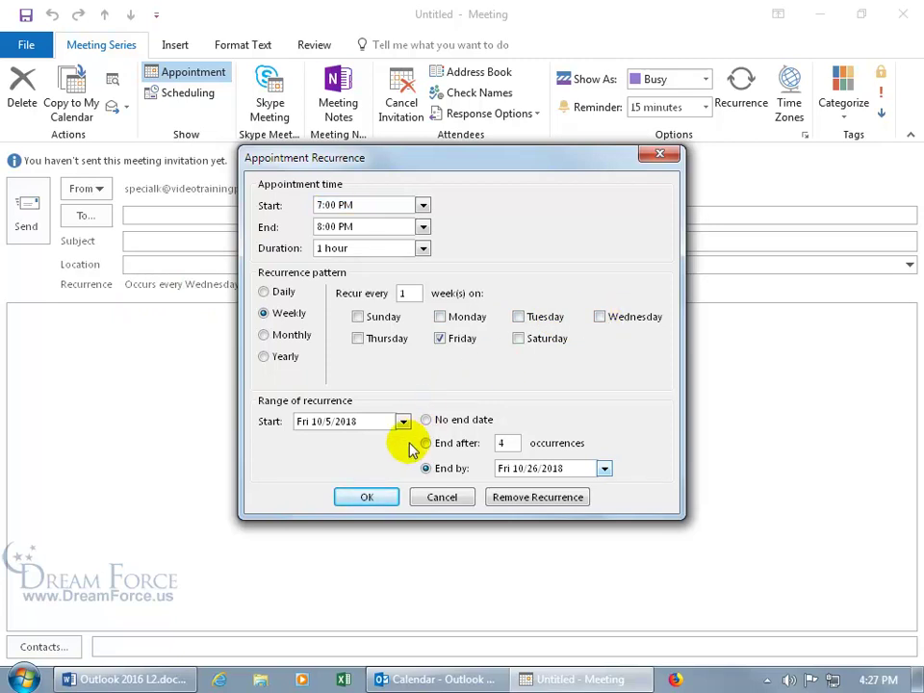
{"action": "left_click", "coordinate": [366, 497]}
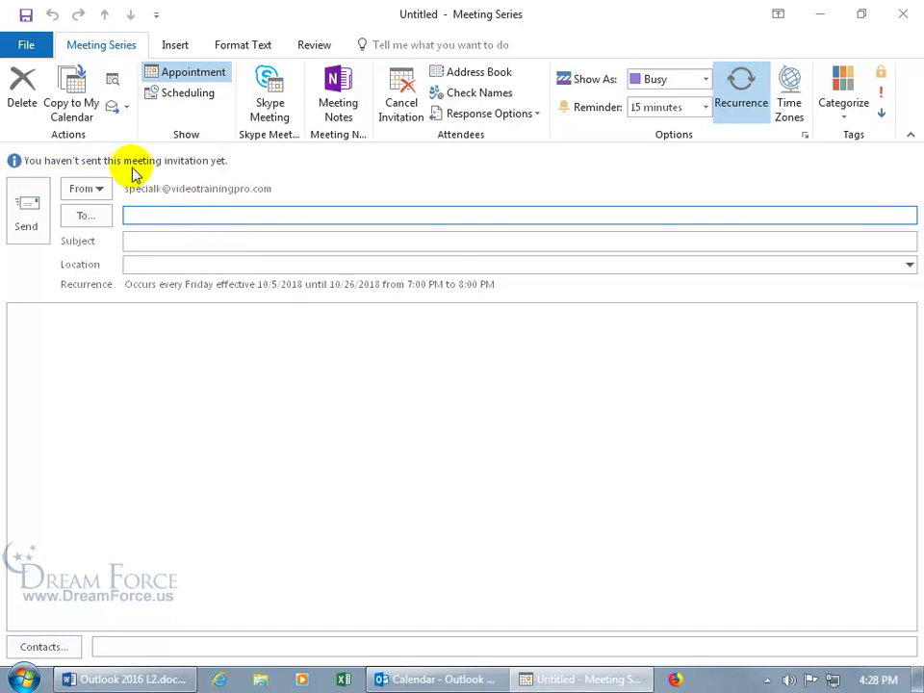
Add two attendees to the To field using autocomplete suggestions
{"action": "left_click", "coordinate": [168, 214]}
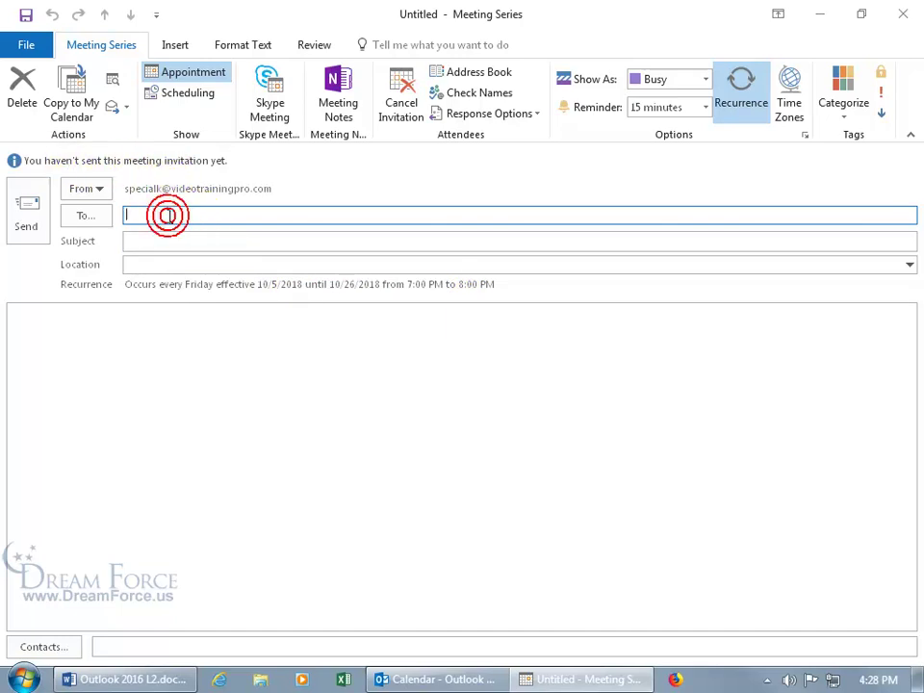
{"action": "type", "text": "k"}
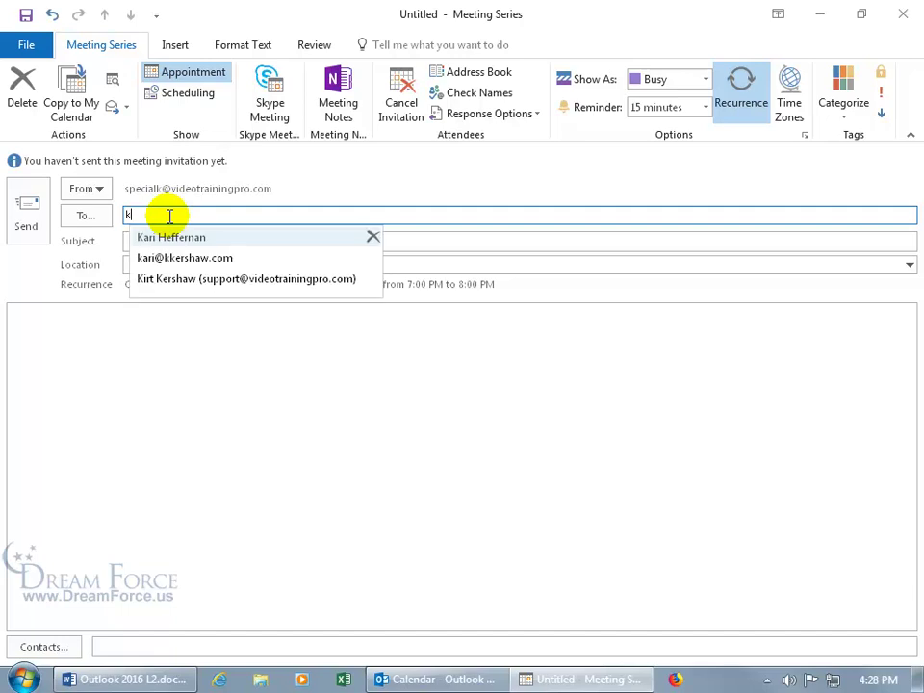
{"action": "key", "text": "Return"}
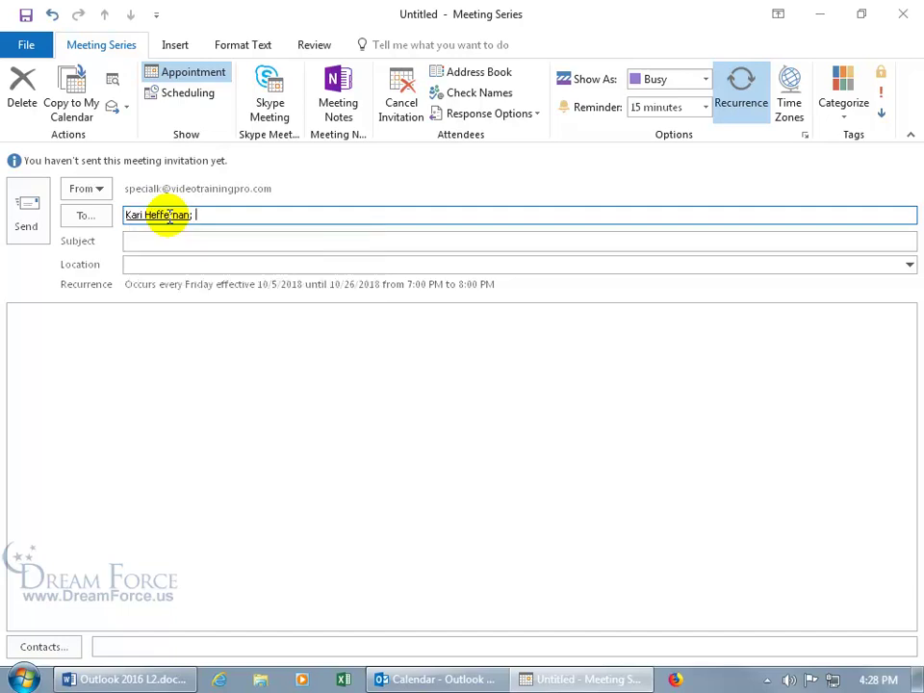
{"action": "type", "text": "w"}
{"action": "key", "text": "Return"}
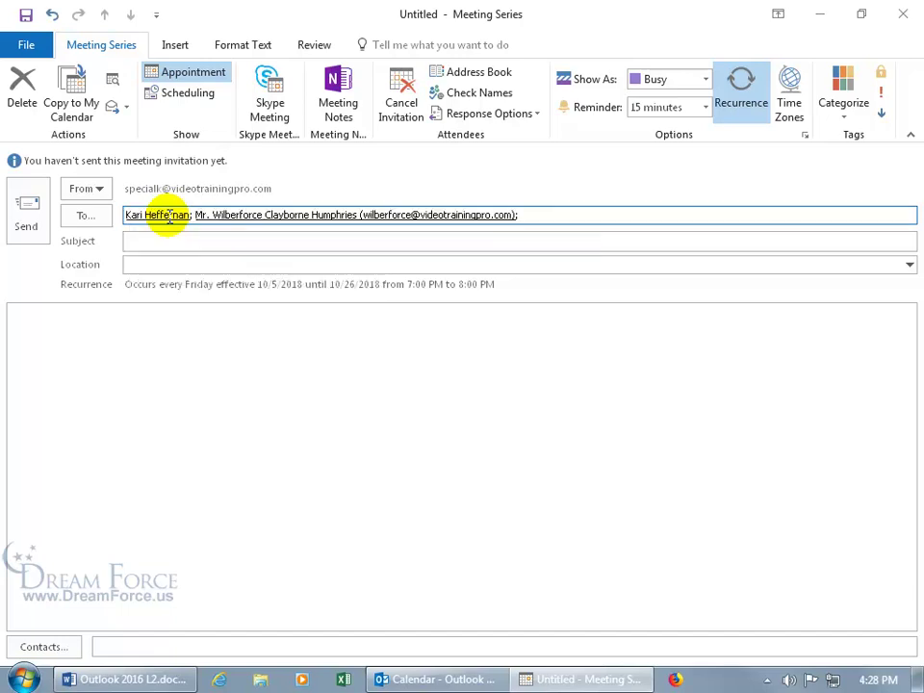
Title the meeting 'Halloween Investigation Prep' and send it without a location
{"action": "left_click", "coordinate": [161, 239]}
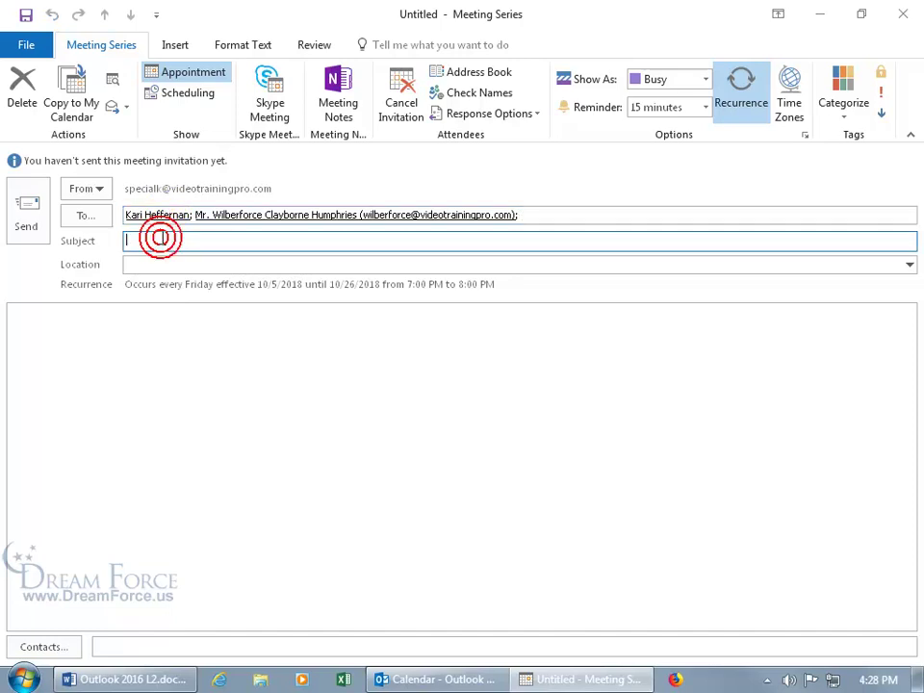
{"action": "type", "text": "Halloween Investigation Prep"}
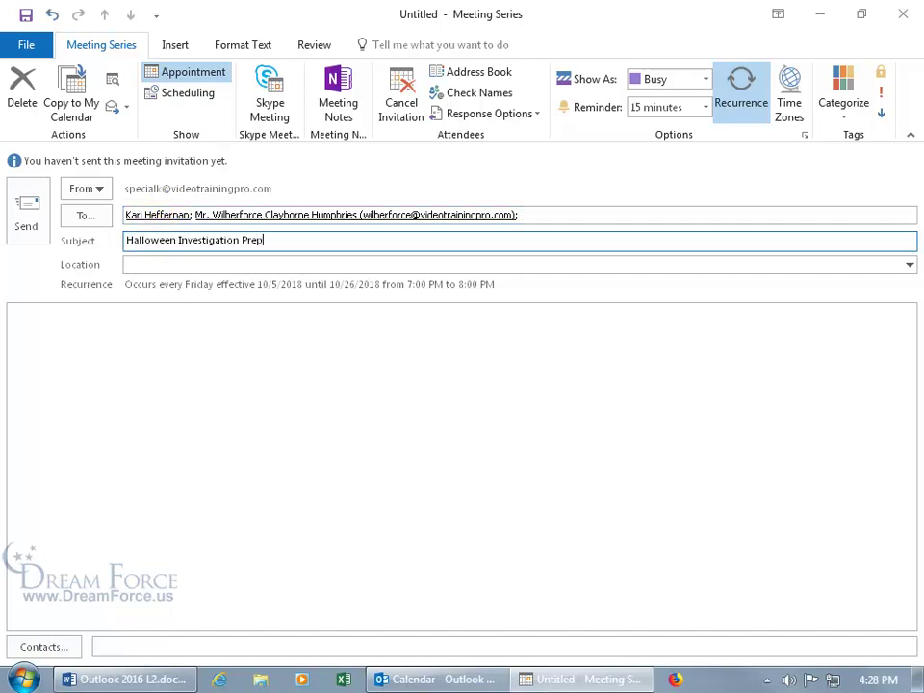
{"action": "left_click", "coordinate": [181, 264]}
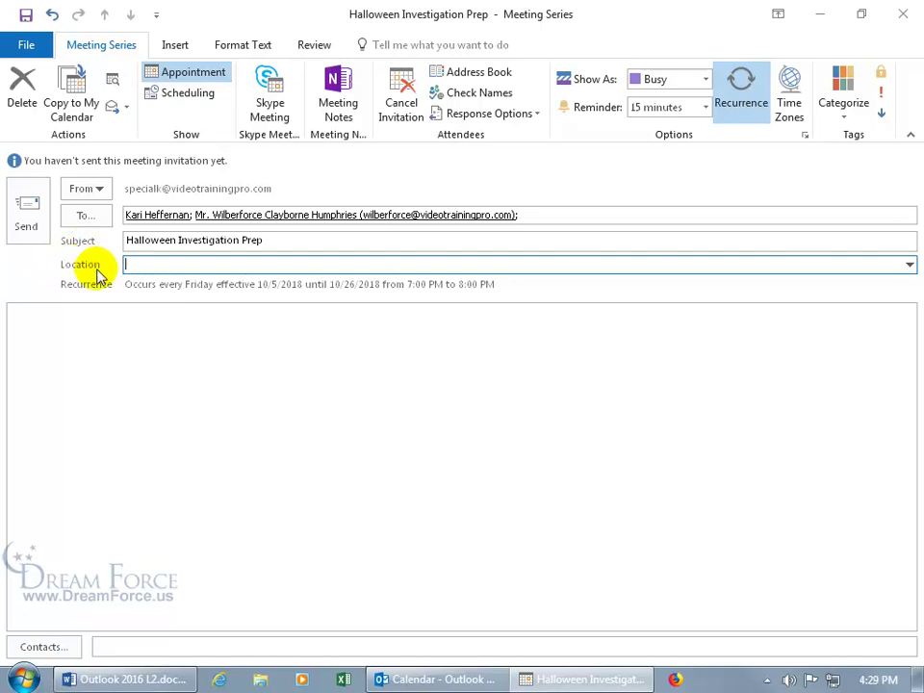
{"action": "left_click", "coordinate": [37, 231]}
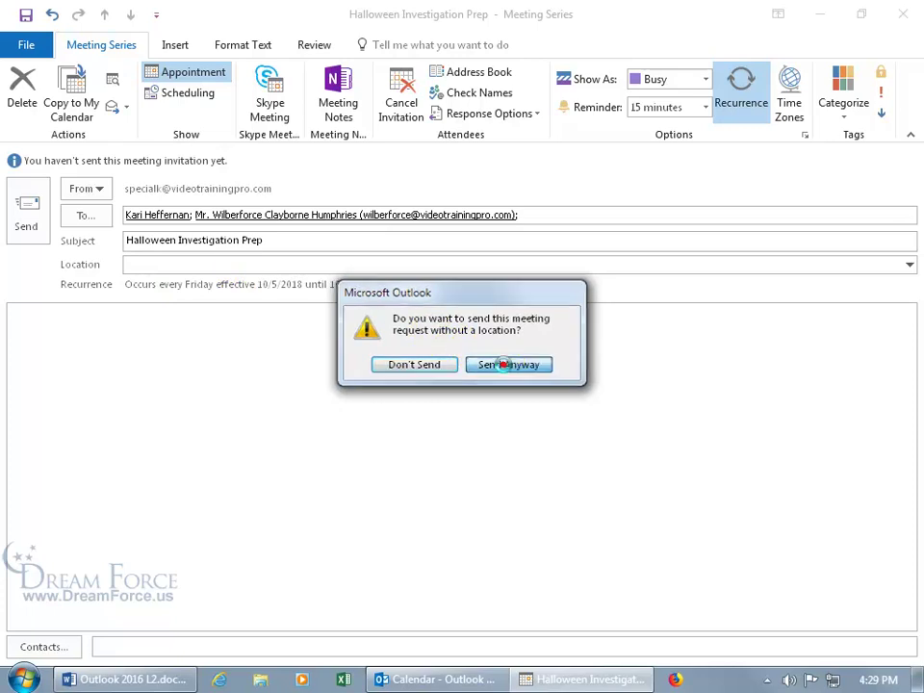
{"action": "left_click", "coordinate": [509, 365]}
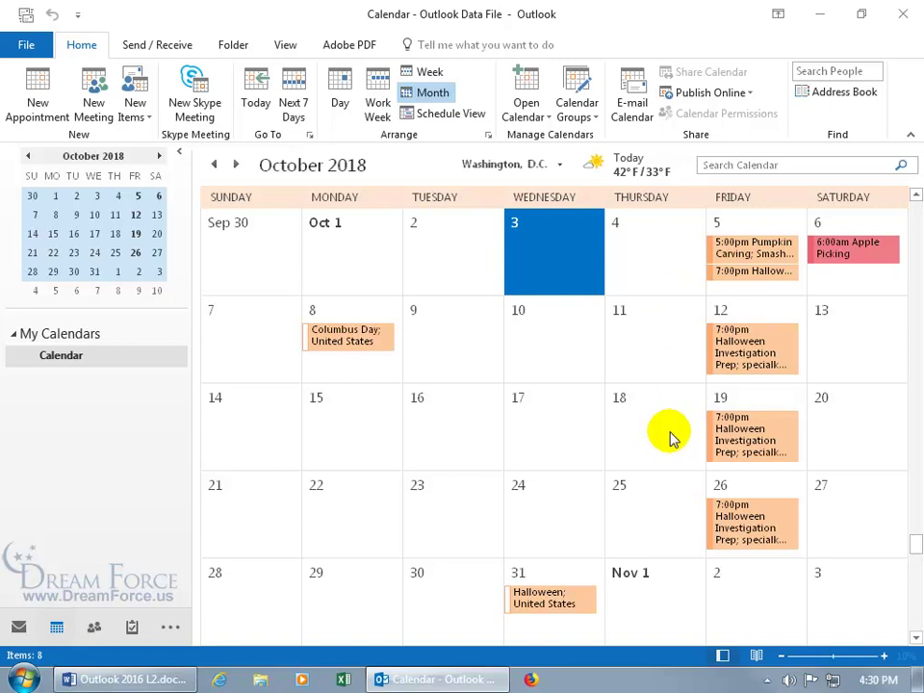
Bring up the context menu for the October 19 Halloween Investigation Prep occurrence
{"action": "right_click", "coordinate": [735, 433]}
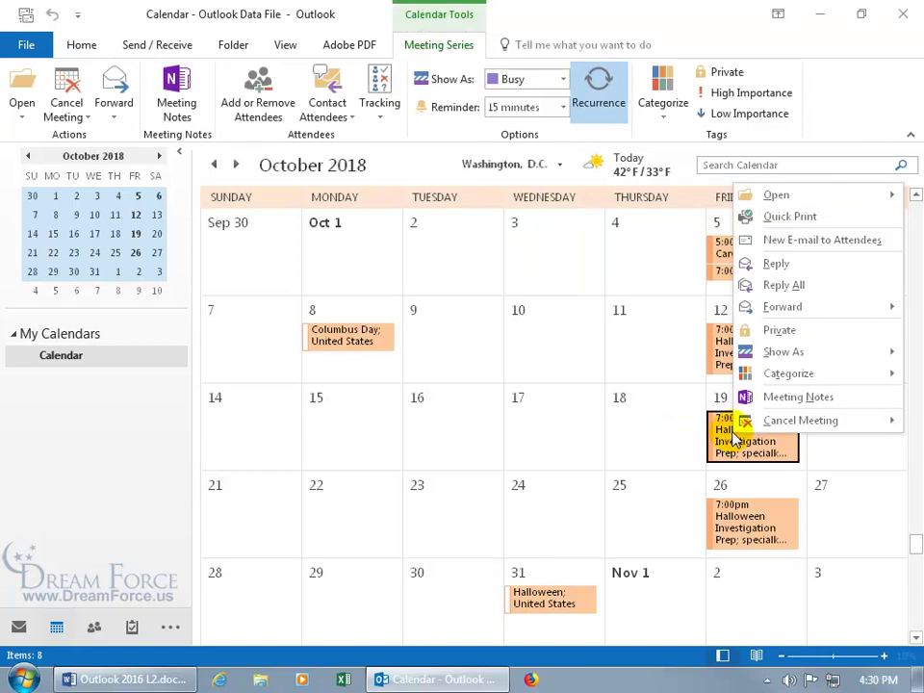
Show the Cancel Meeting and Open submenus for the October 19 occurrence
{"action": "mouse_move", "coordinate": [760, 425]}
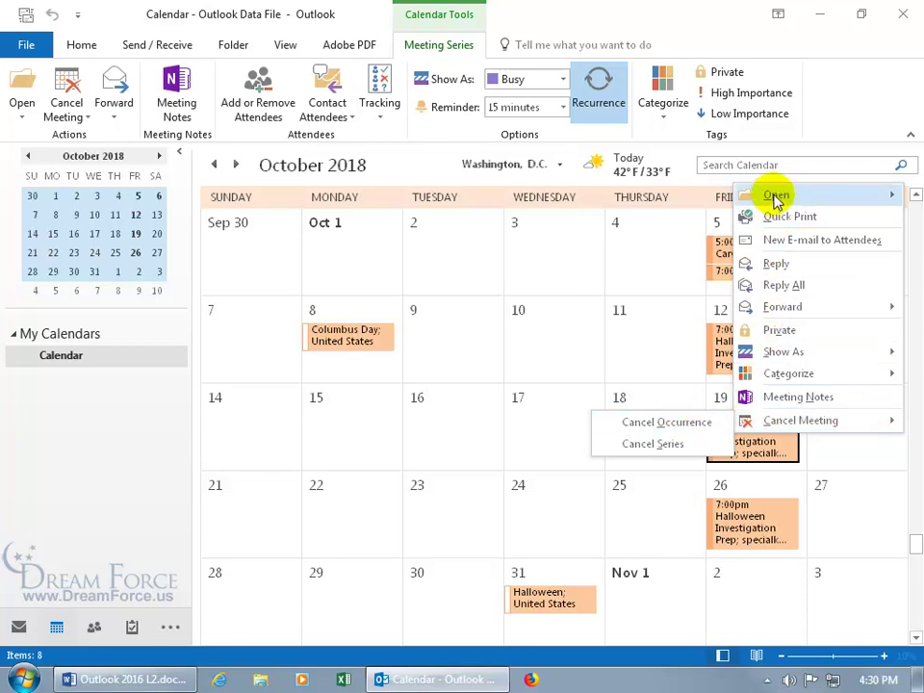
{"action": "mouse_move", "coordinate": [776, 198]}
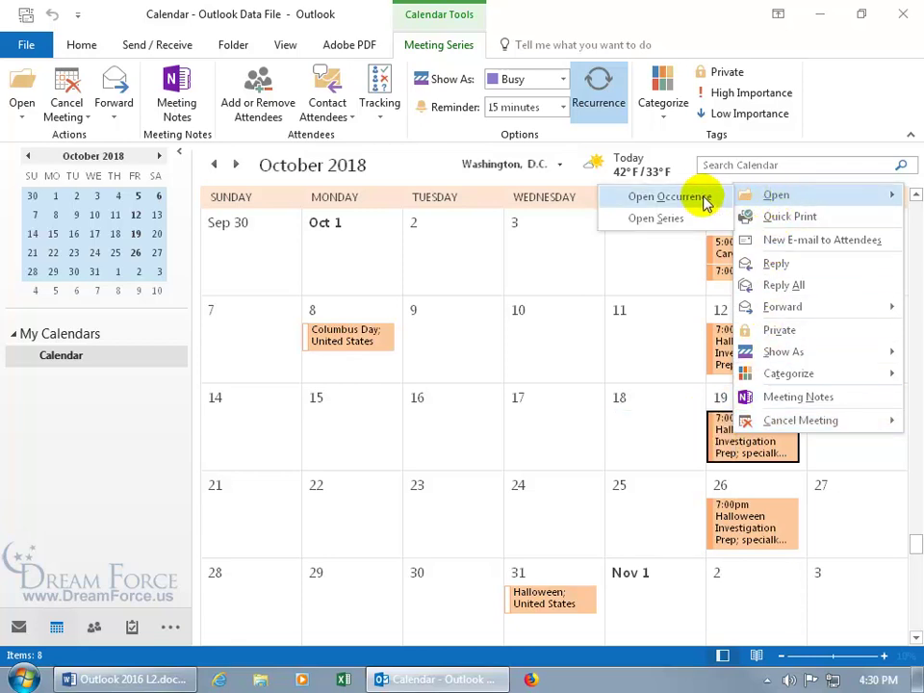